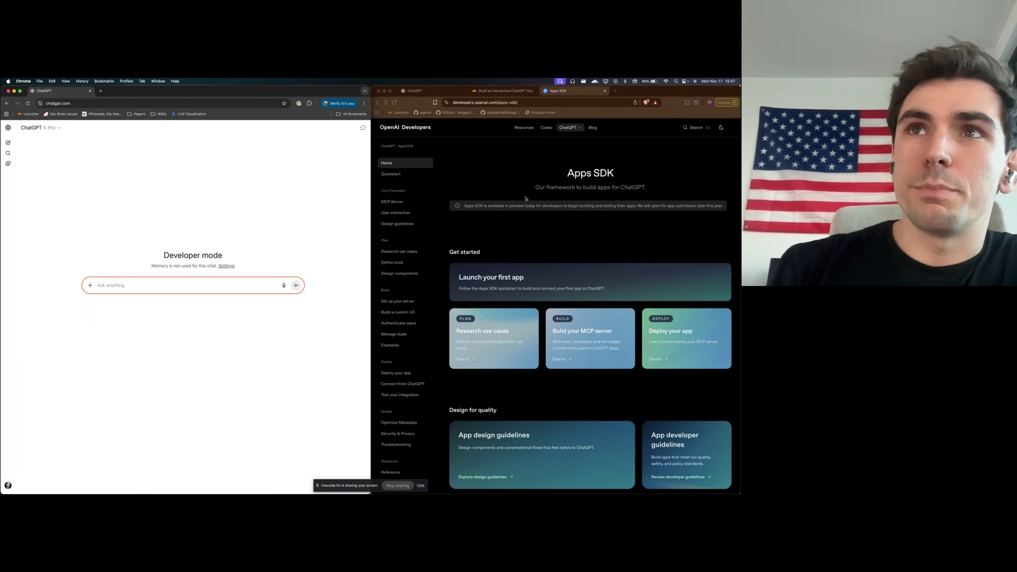
# Highlight the Apps SDK page title and scroll through the Apps SDK overview
pyautogui.moveTo(567, 173); pyautogui.dragTo(632, 175)
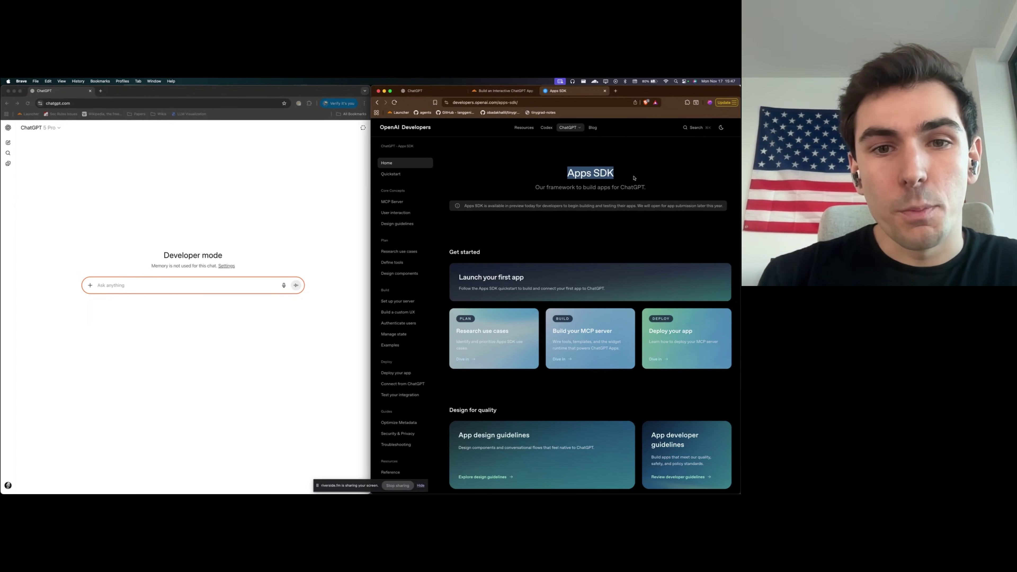
pyautogui.click(73, 200)
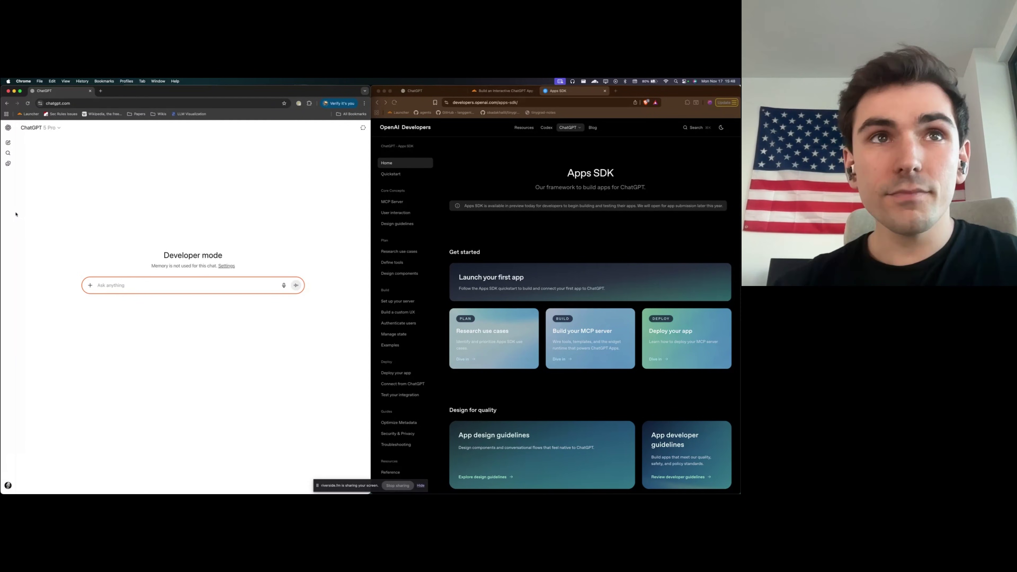
pyautogui.click(464, 149)
pyautogui.scroll(-5, 480, 201)
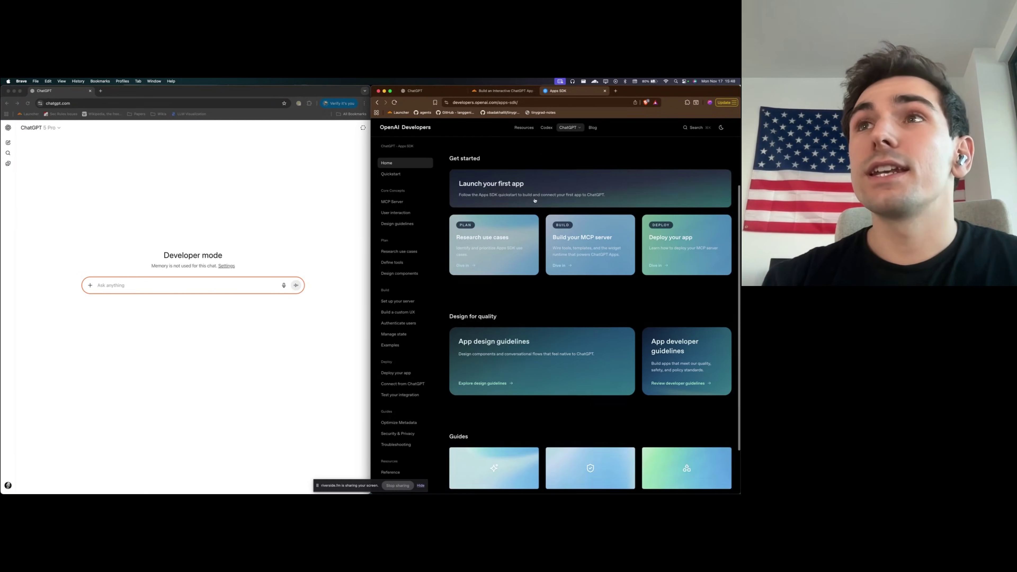
pyautogui.scroll(3, 503, 261)
pyautogui.scroll(3, 503, 261)
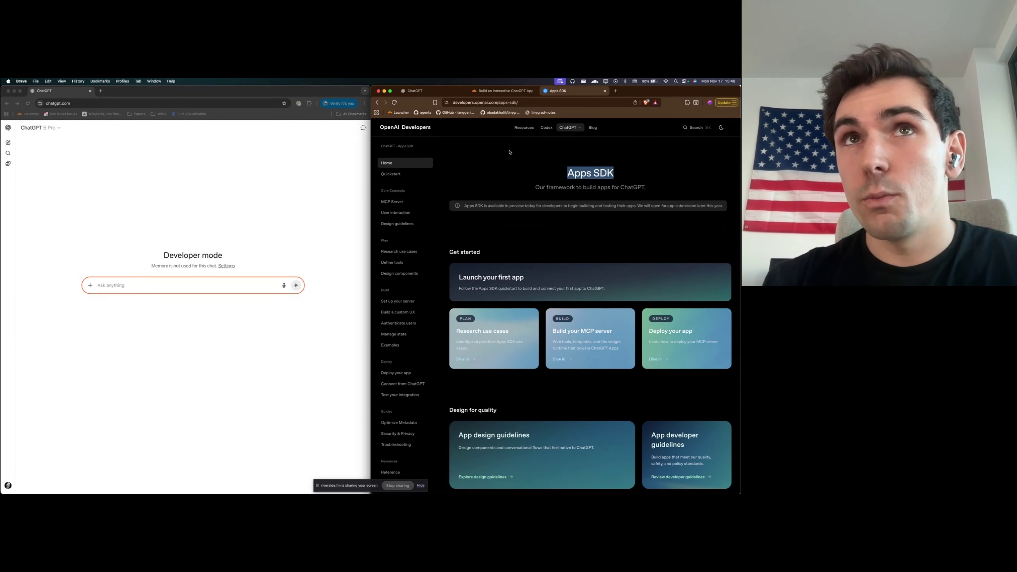
# Clear the highlight and switch to the 'Build an Interactive ChatGPT App' Cloudflare guide
pyautogui.click(565, 168)
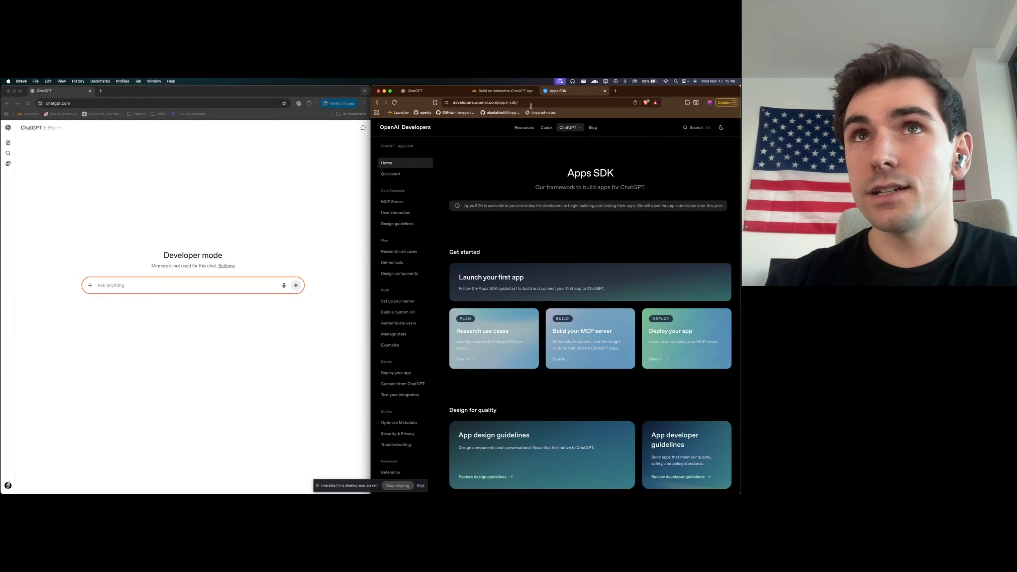
pyautogui.click(487, 99)
pyautogui.click(544, 104)
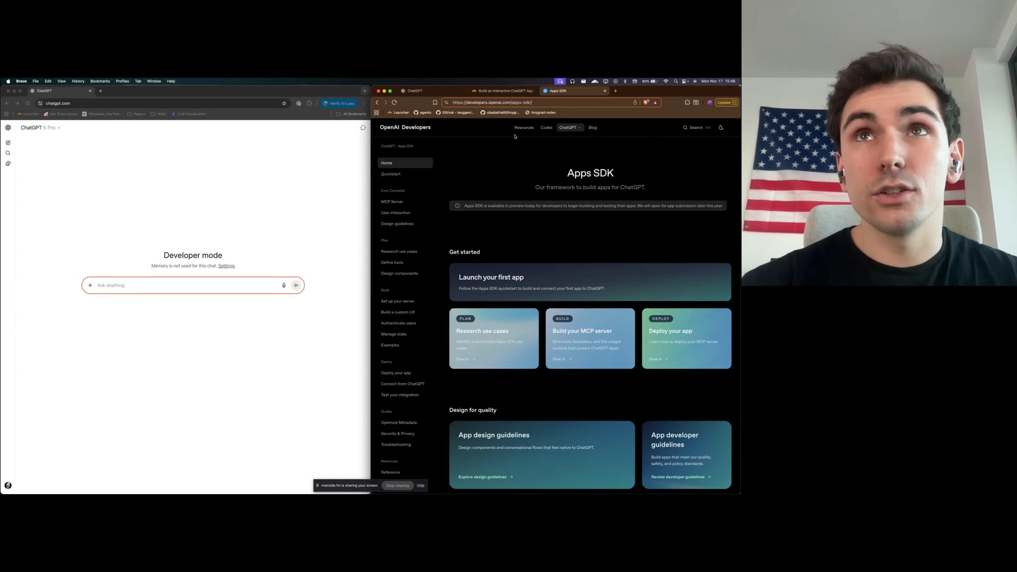
pyautogui.click(503, 91)
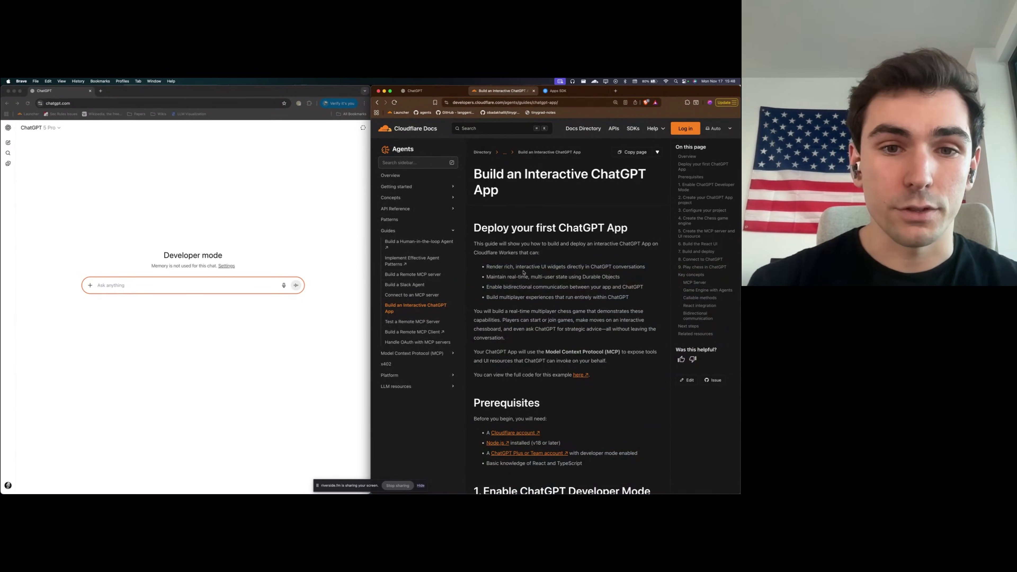
# Scroll through the guide's setup, chess engine and MCP server sections, then leave it
pyautogui.scroll(-20, 540, 274)
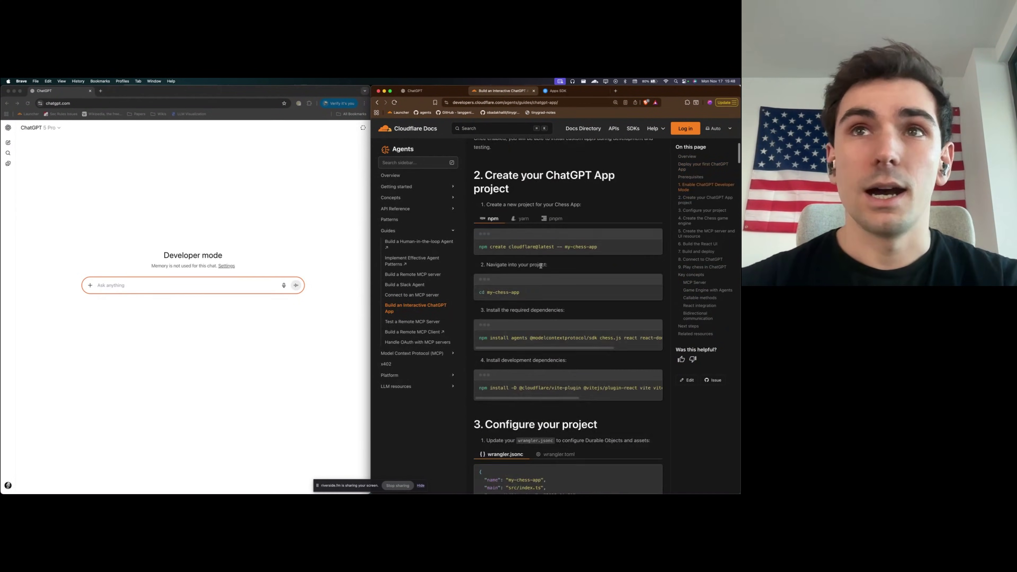
pyautogui.scroll(-15, 502, 281)
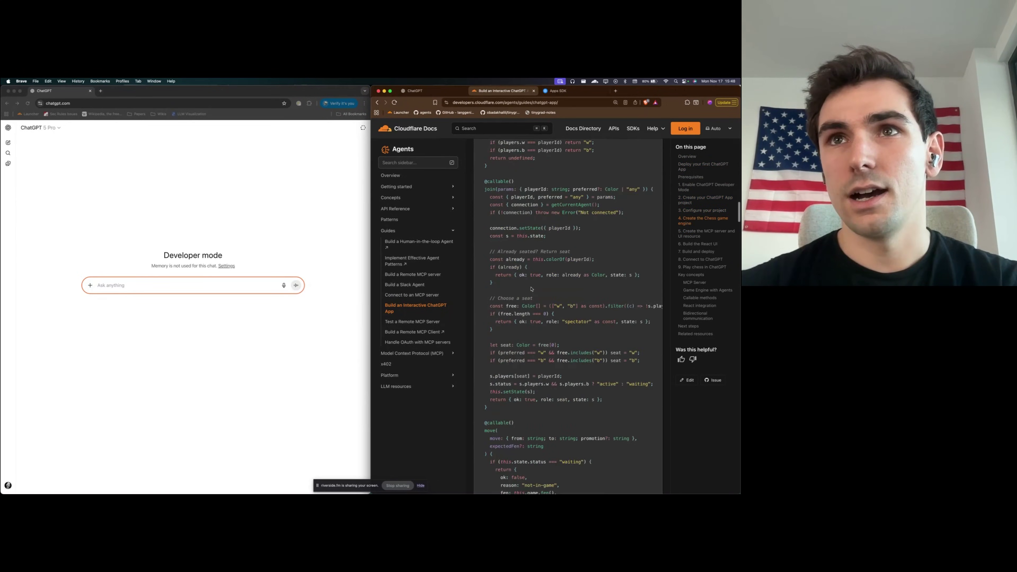
pyautogui.scroll(20, 537, 283)
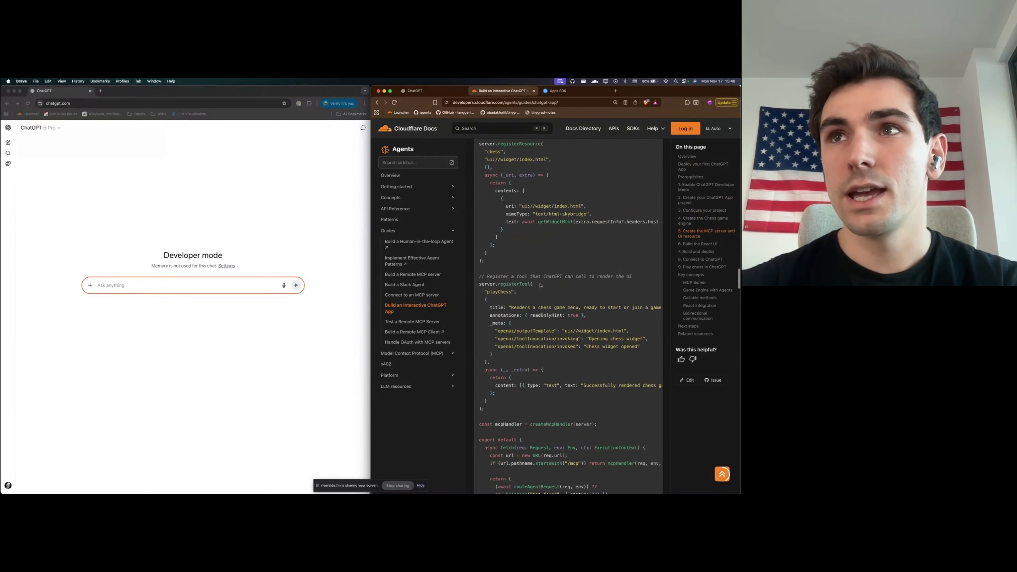
pyautogui.scroll(10, 557, 263)
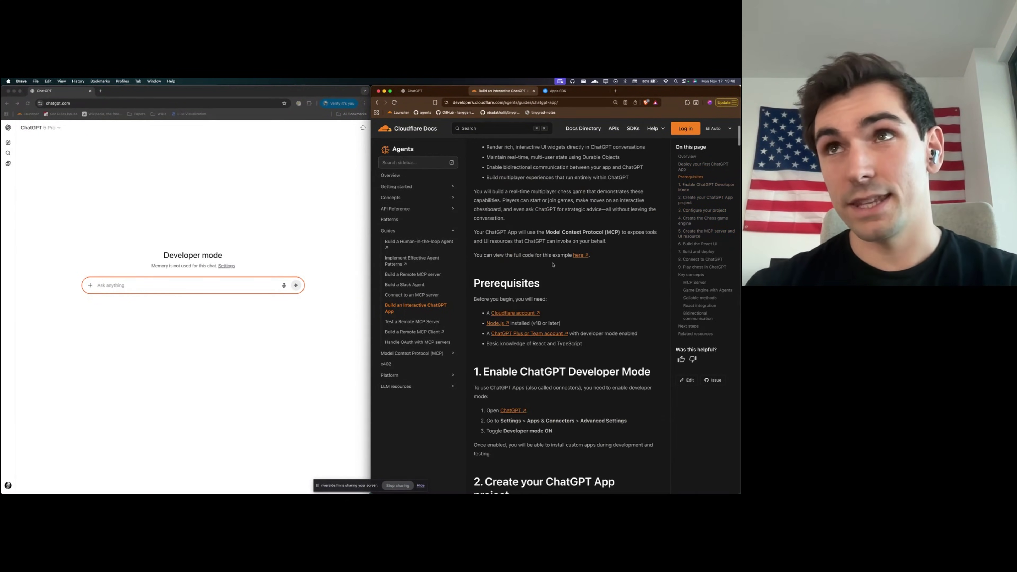
pyautogui.scroll(5, 552, 264)
pyautogui.click(256, 193)
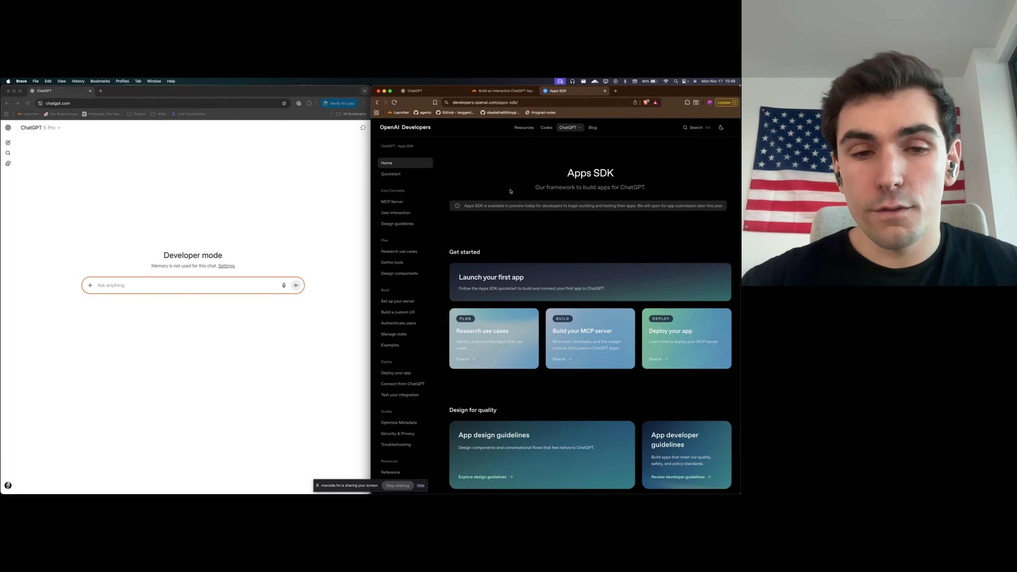
# Show the ChatGPT Developer mode chat in the right browser window instead of the Apps SDK docs
pyautogui.moveTo(546, 178); pyautogui.dragTo(584, 176)
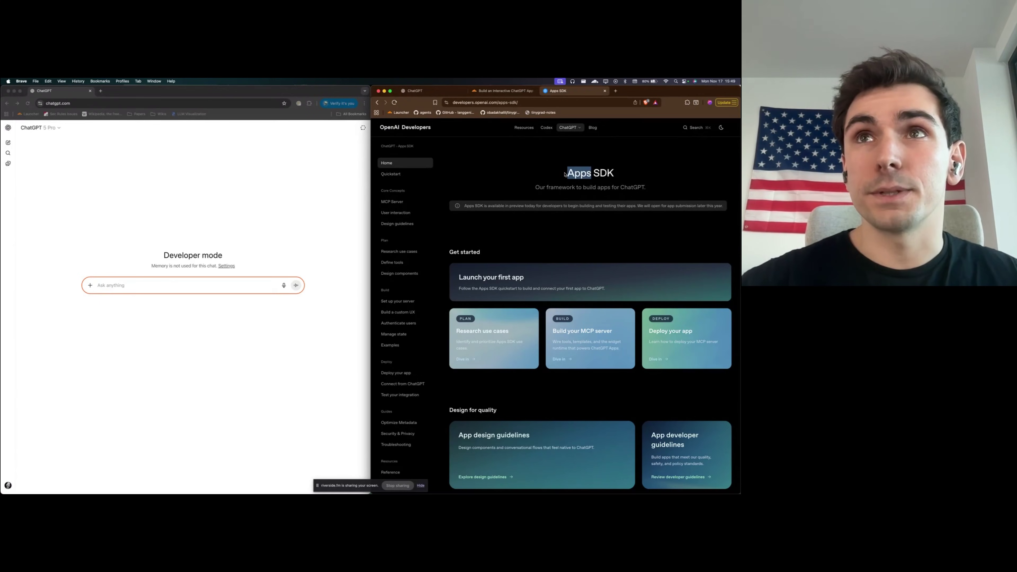
pyautogui.click(537, 196)
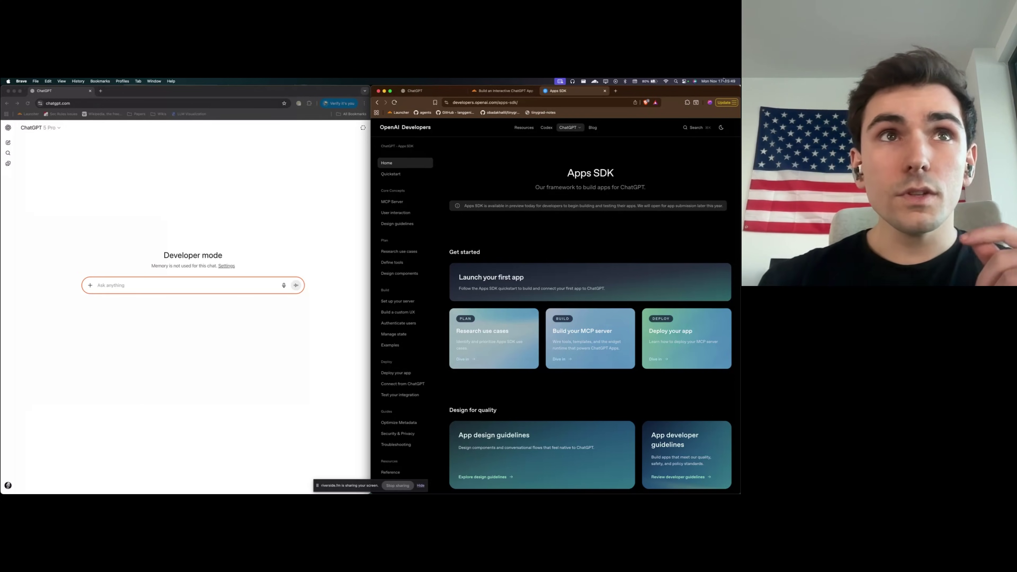
pyautogui.click(420, 91)
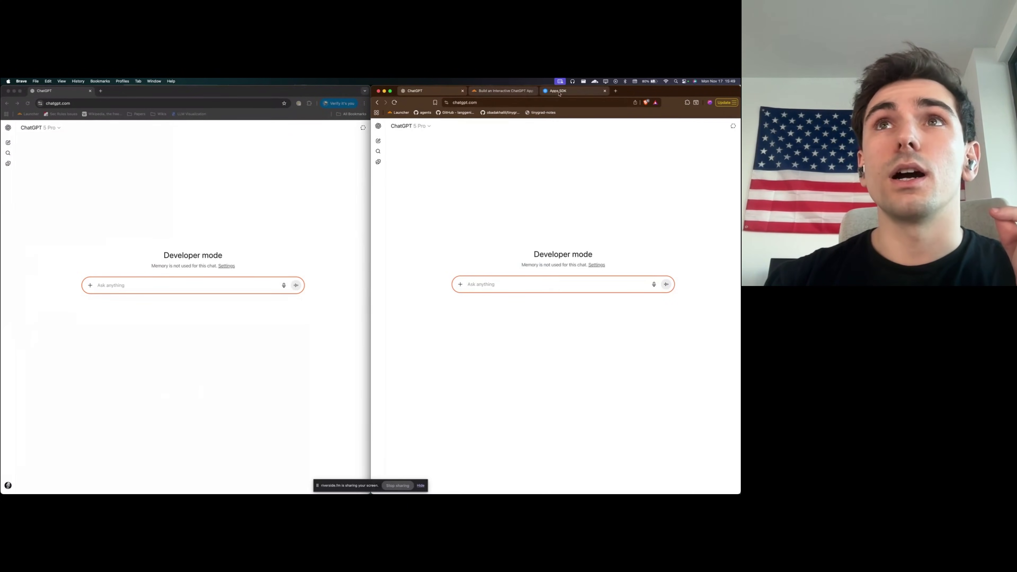
pyautogui.click(292, 207)
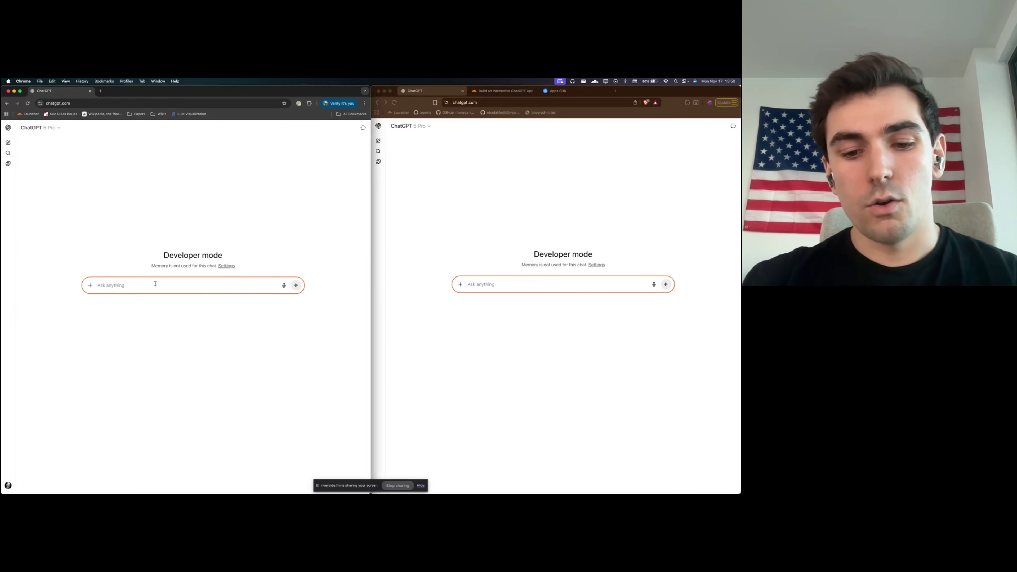
# Send 'Let's play some chess' with the Chess app attached, and check the thinking activity
pyautogui.write("Let's play some chess")
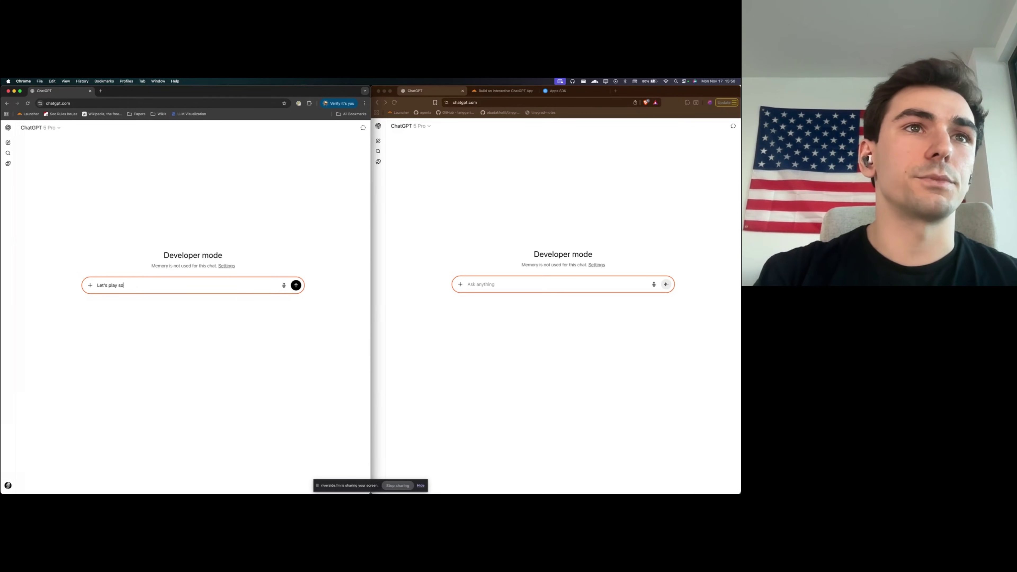
pyautogui.click(90, 285)
pyautogui.moveTo(115, 355)
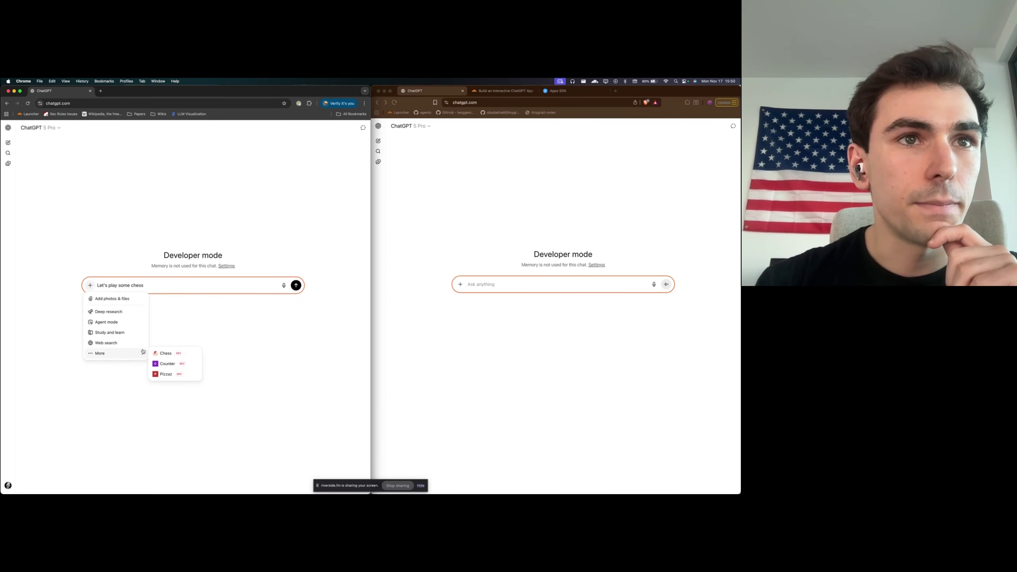
pyautogui.click(162, 353)
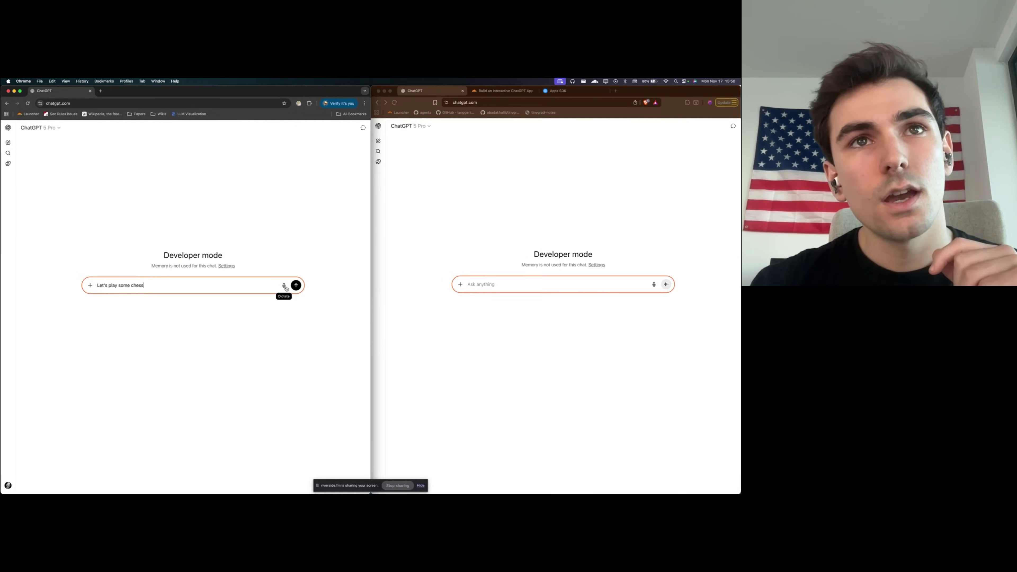
pyautogui.click(296, 285)
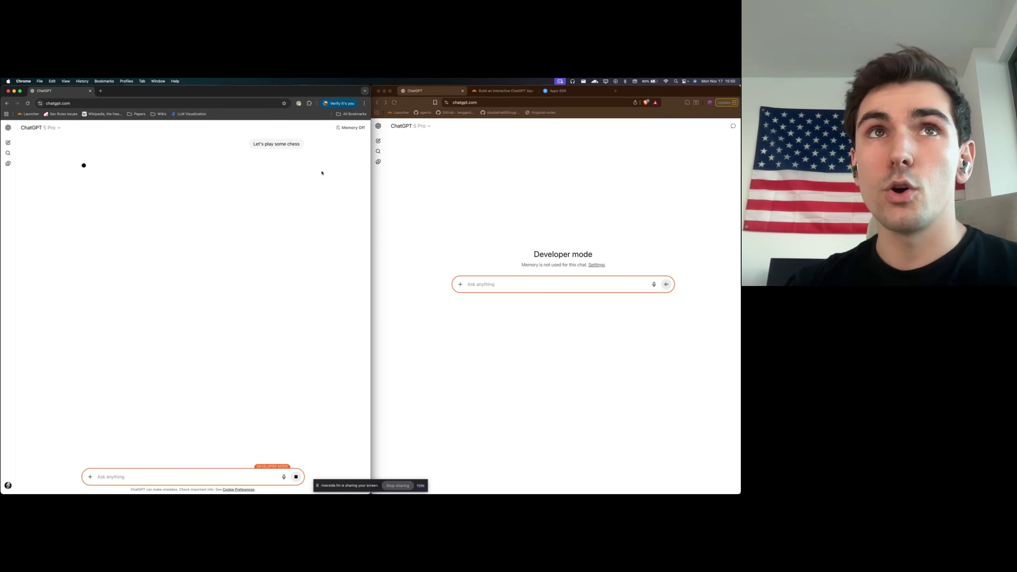
pyautogui.moveTo(321, 179); pyautogui.dragTo(190, 272)
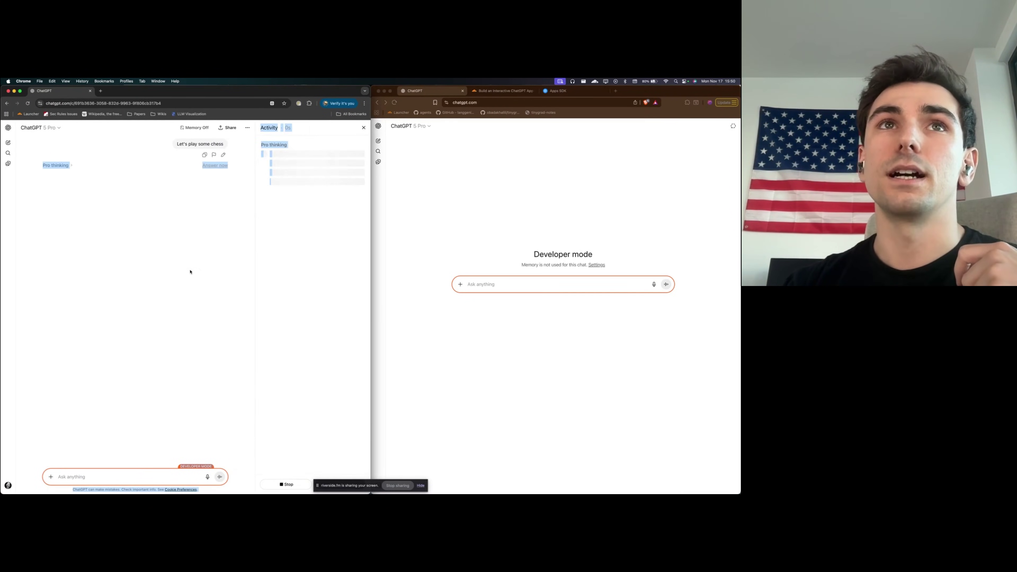
pyautogui.click(362, 128)
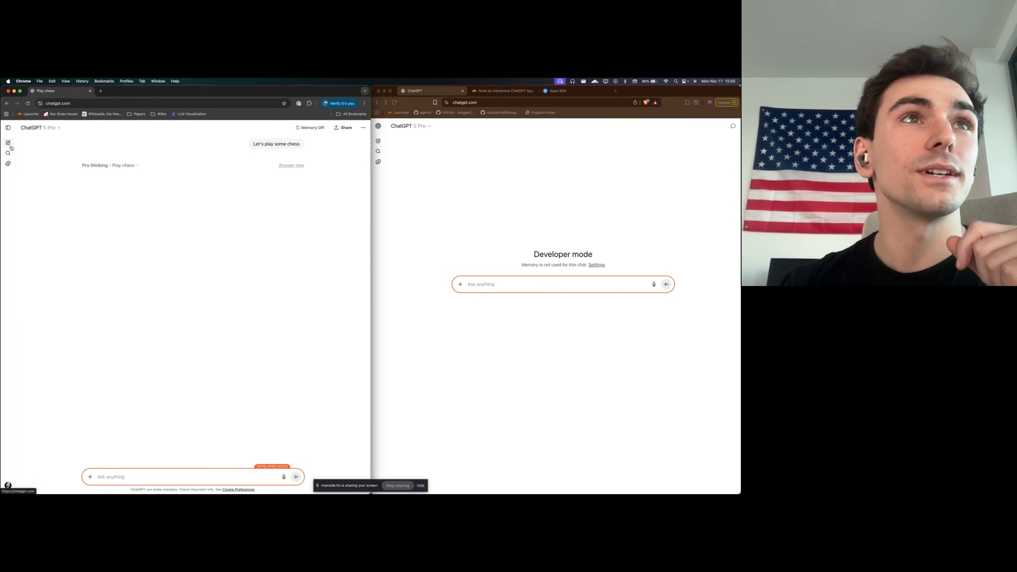
# In a new ChatGPT 5.1 chat, send 'Let's play some chess' to open the Chess widget
pyautogui.click(8, 145)
pyautogui.click(38, 128)
pyautogui.click(55, 155)
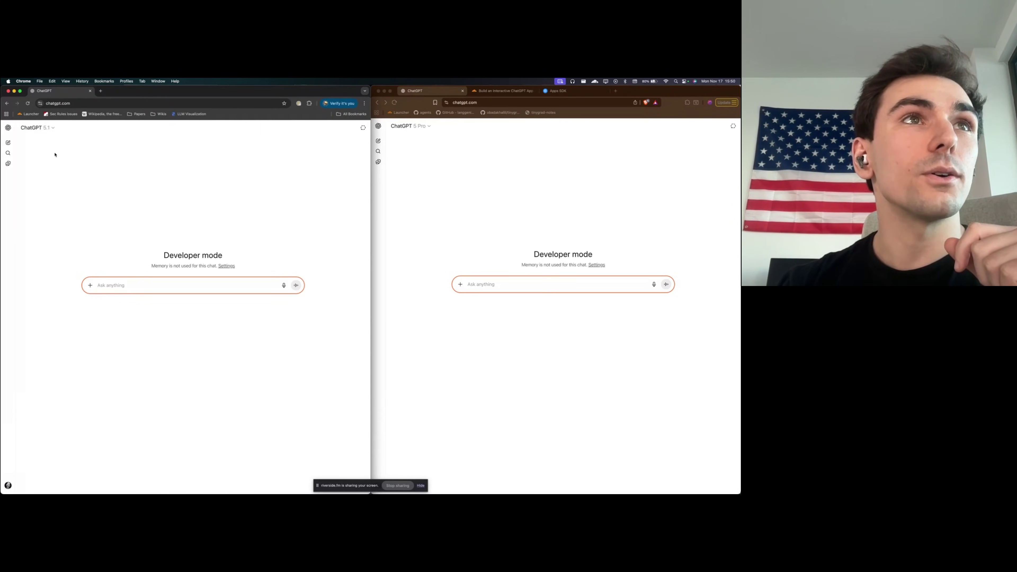
pyautogui.write('Let')
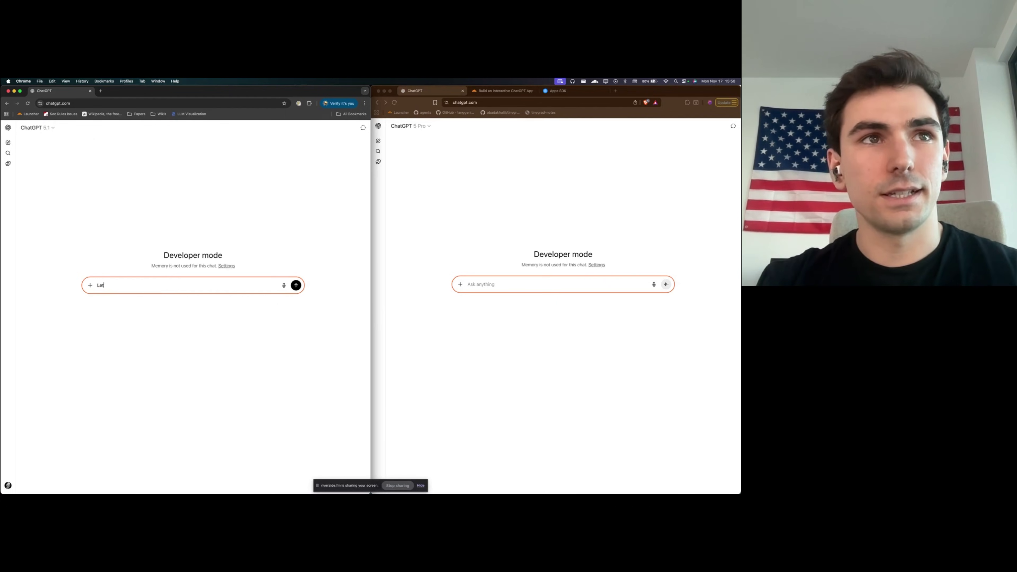
pyautogui.write("'s play some chess")
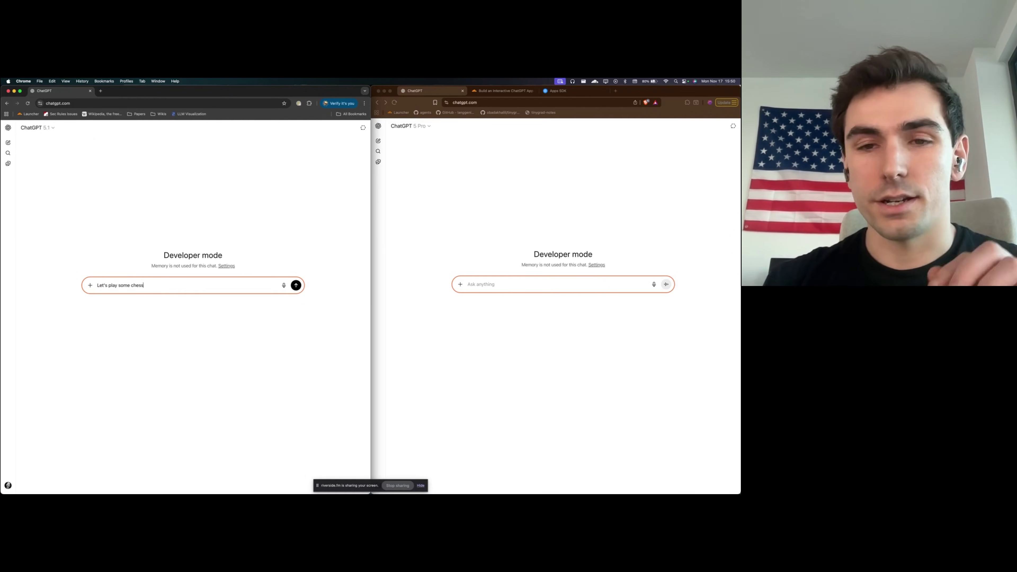
pyautogui.press('Return')
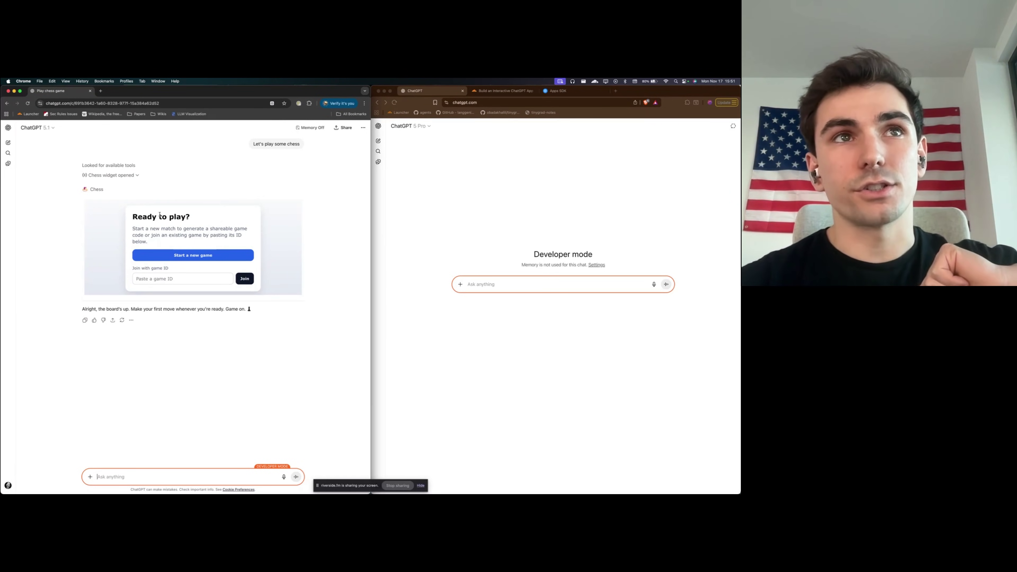
pyautogui.moveTo(126, 217)
pyautogui.mouseDown()
pyautogui.moveTo(224, 256)
pyautogui.moveTo(216, 225)
pyautogui.moveTo(132, 216)
pyautogui.mouseUp()
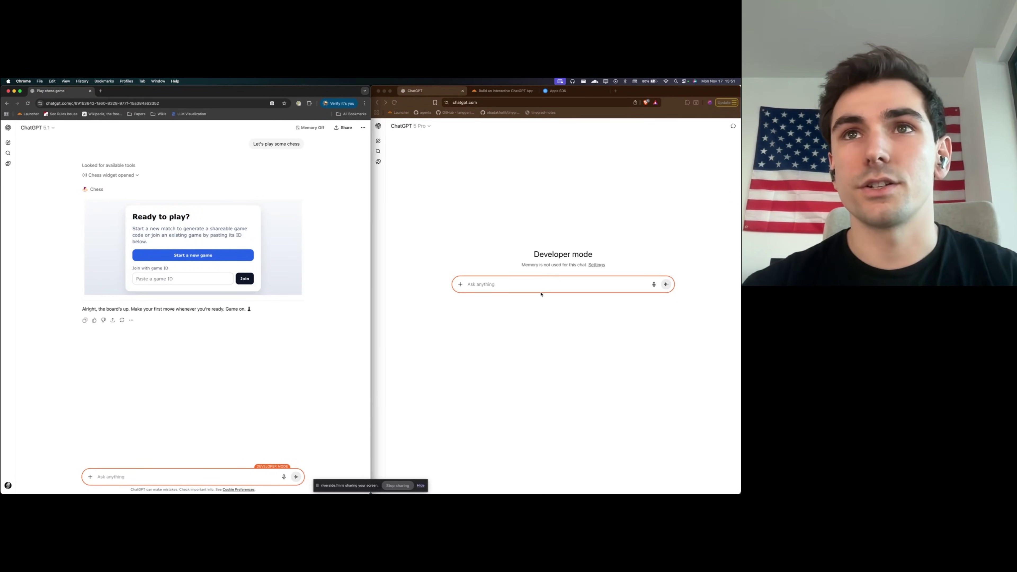
# Send 'Let's play some chess' on ChatGPT 5.1 in the right chat, then start a new game on the left
pyautogui.click(533, 283)
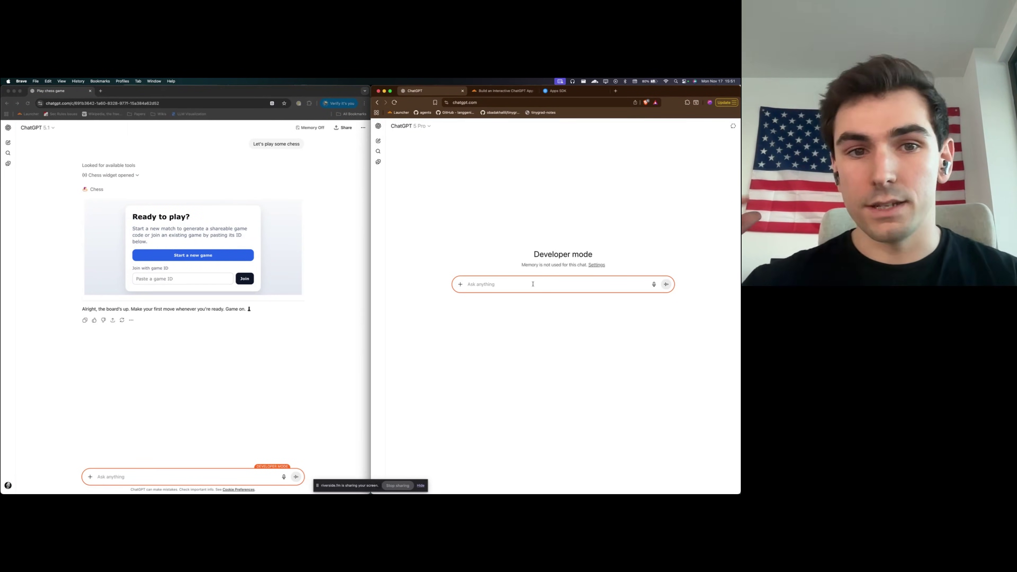
pyautogui.click(422, 126)
pyautogui.click(416, 150)
pyautogui.write('Le')
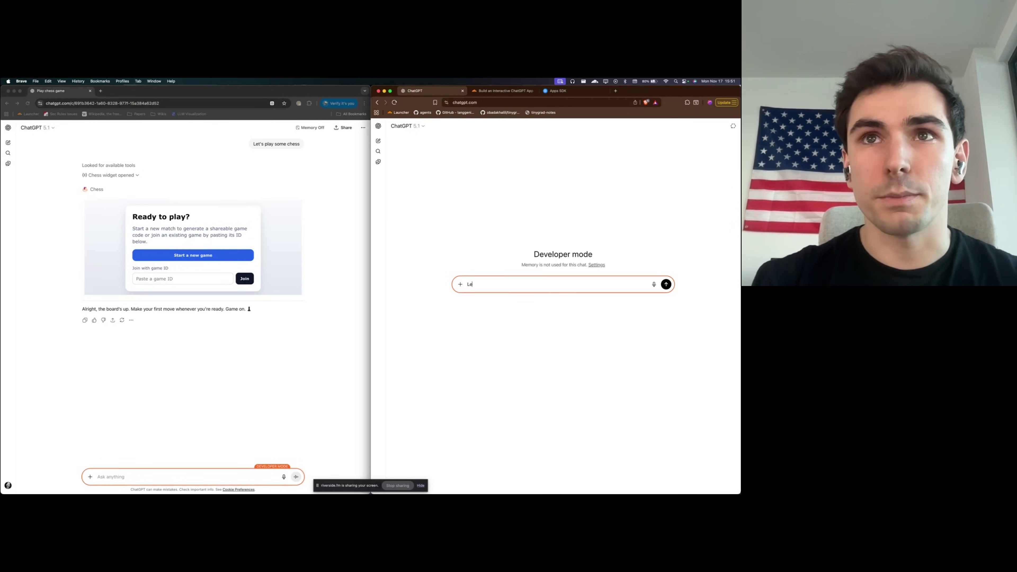
pyautogui.write("t's play some chess")
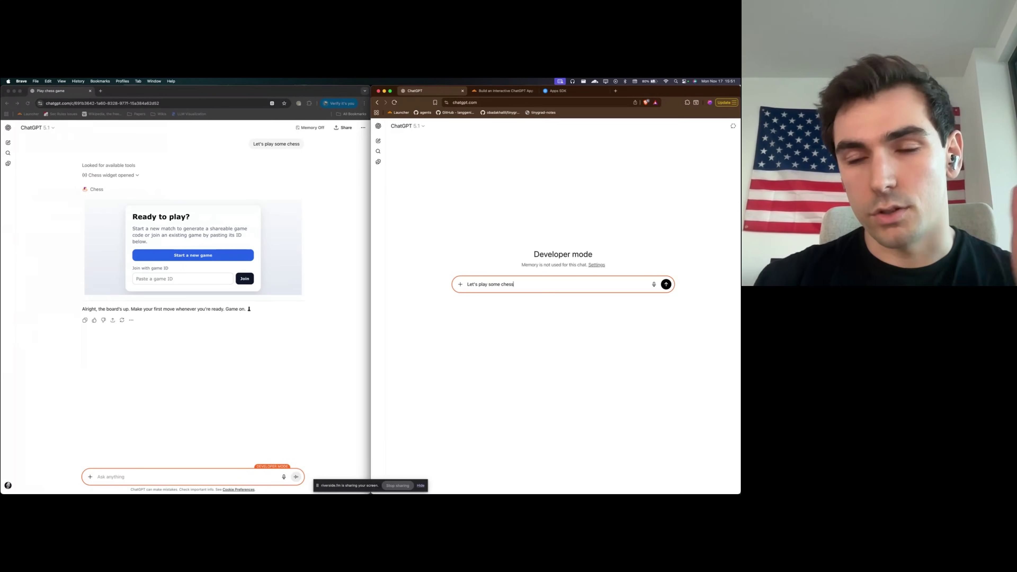
pyautogui.press('Return')
pyautogui.click(241, 237)
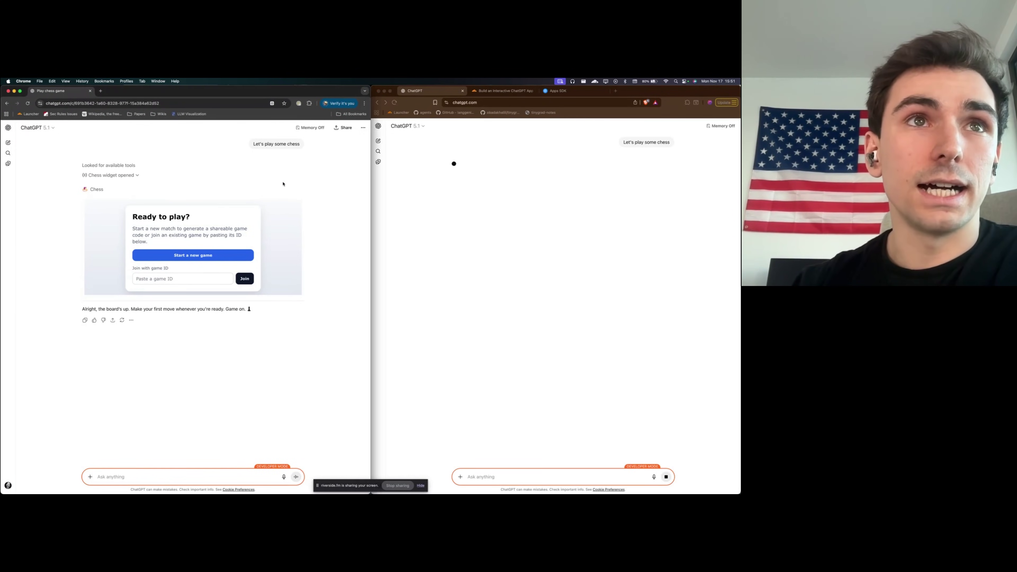
pyautogui.click(192, 255)
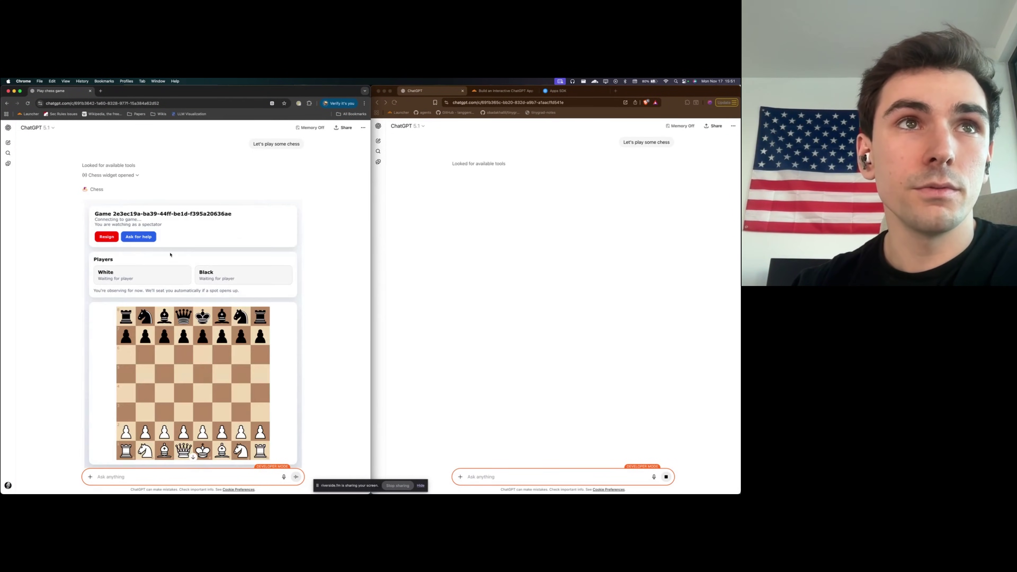
# Copy the left game's ID, paste it into the right widget, and join as Black
pyautogui.moveTo(113, 215); pyautogui.dragTo(235, 217)
pyautogui.press('super+c')
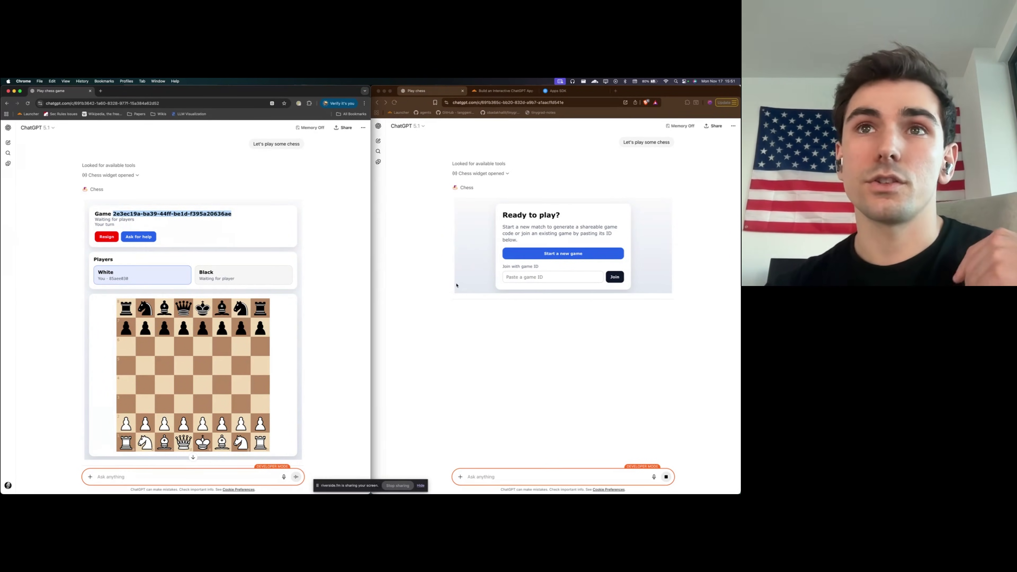
pyautogui.click(522, 313)
pyautogui.click(585, 277)
pyautogui.press('super+v')
pyautogui.click(614, 277)
pyautogui.scroll(-2, 328, 280)
pyautogui.click(345, 289)
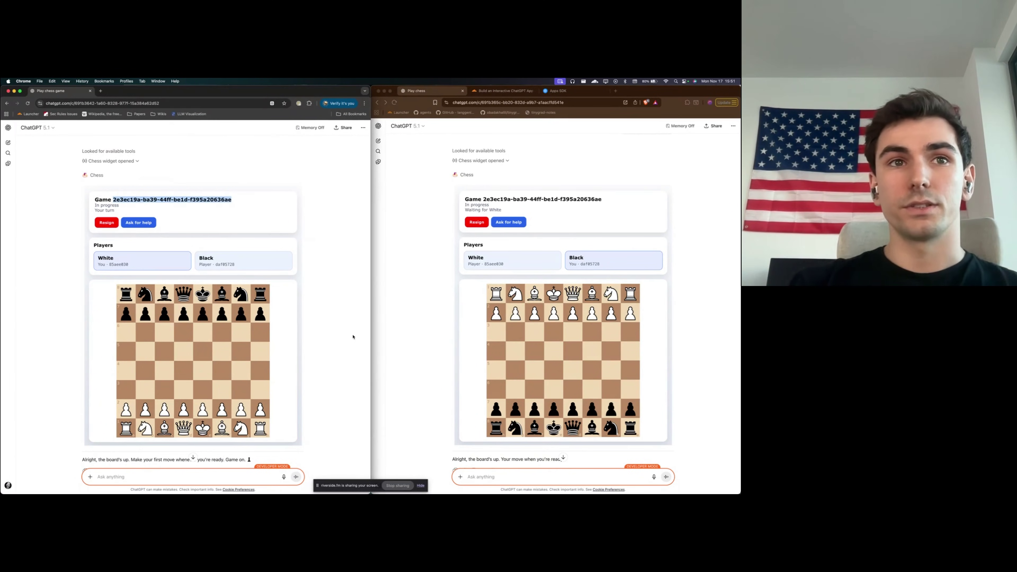
pyautogui.scroll(-1, 343, 347)
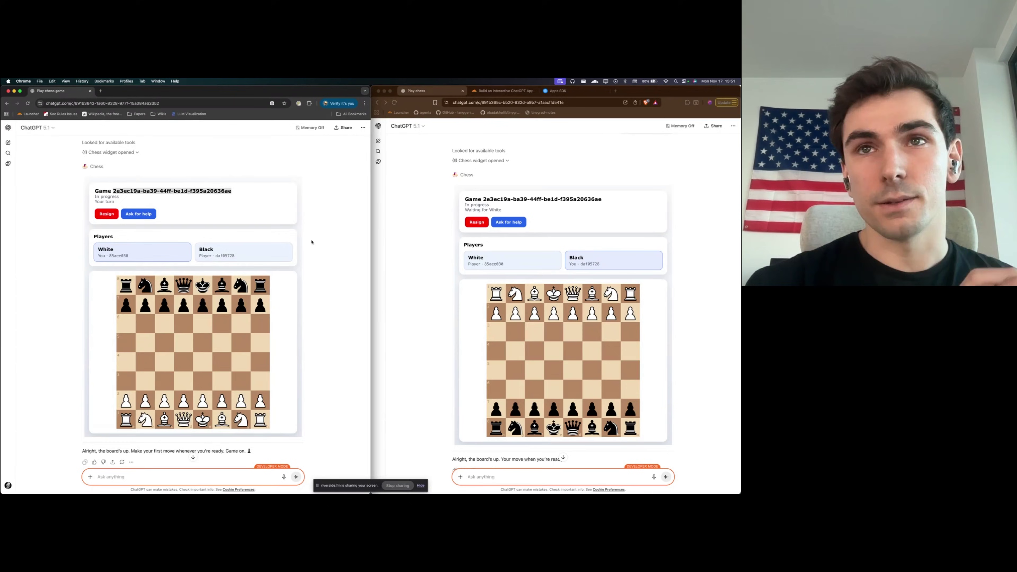
pyautogui.scroll(-1, 320, 260)
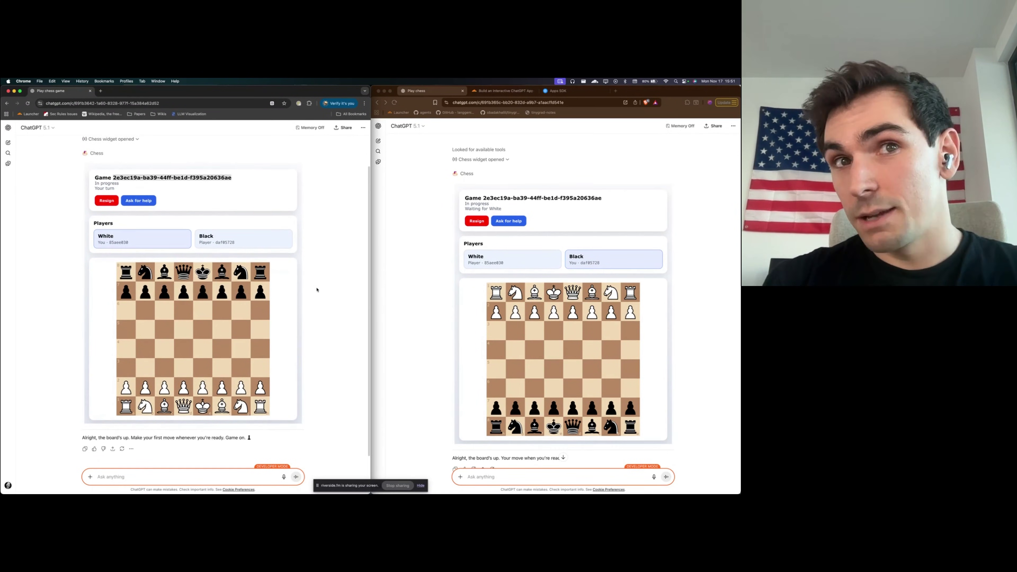
# Play d2-d4 with White on the left board and answer d7-d5 with Black on the right
pyautogui.scroll(1, 316, 289)
pyautogui.moveTo(182, 396); pyautogui.dragTo(183, 358)
pyautogui.click(439, 367)
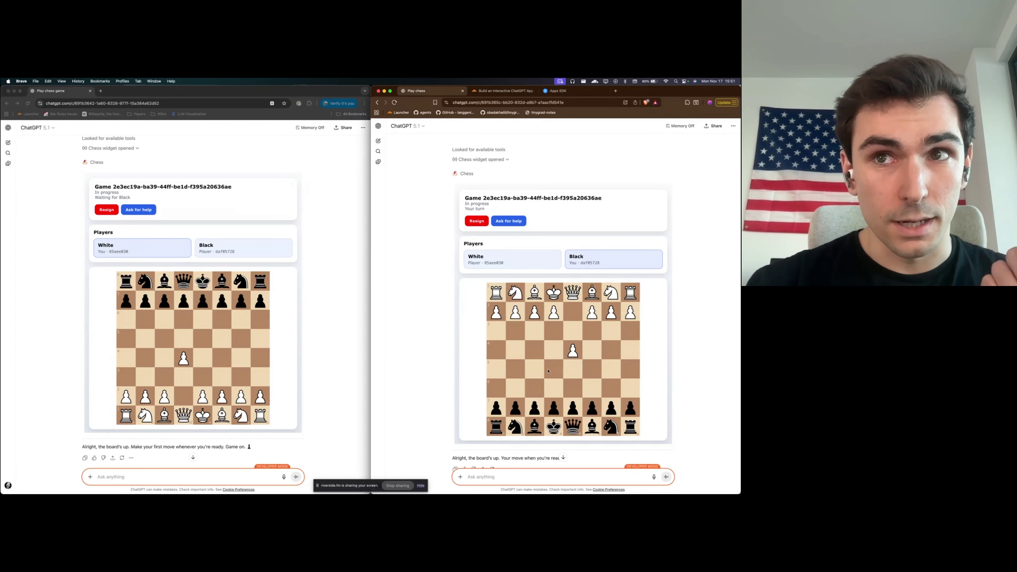
pyautogui.moveTo(562, 402); pyautogui.dragTo(572, 369)
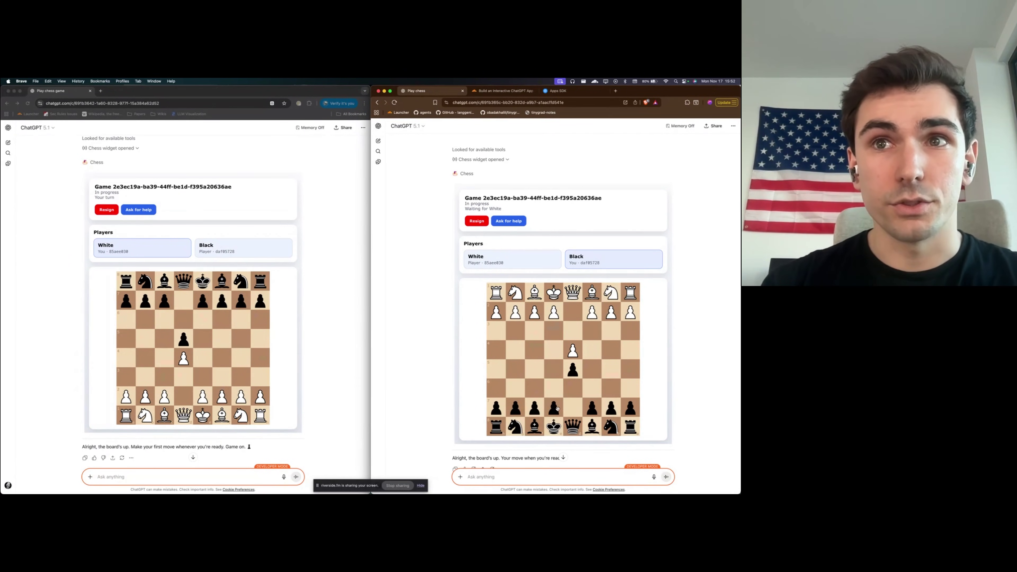
pyautogui.moveTo(547, 310); pyautogui.dragTo(552, 356)
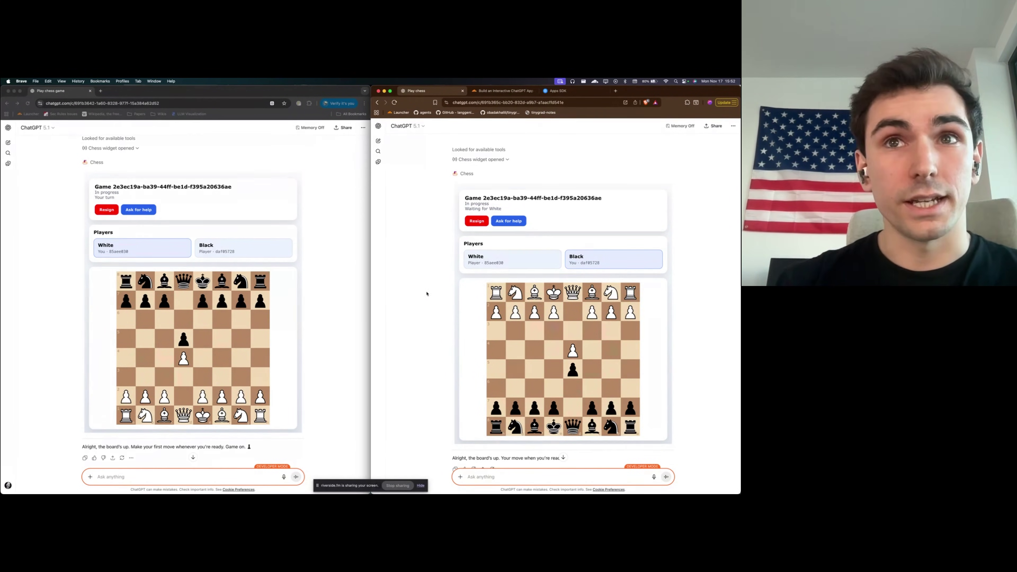
# Read ChatGPT's Queen's Gambit Declined advice for Black, then return to White's window
pyautogui.scroll(1, 422, 288)
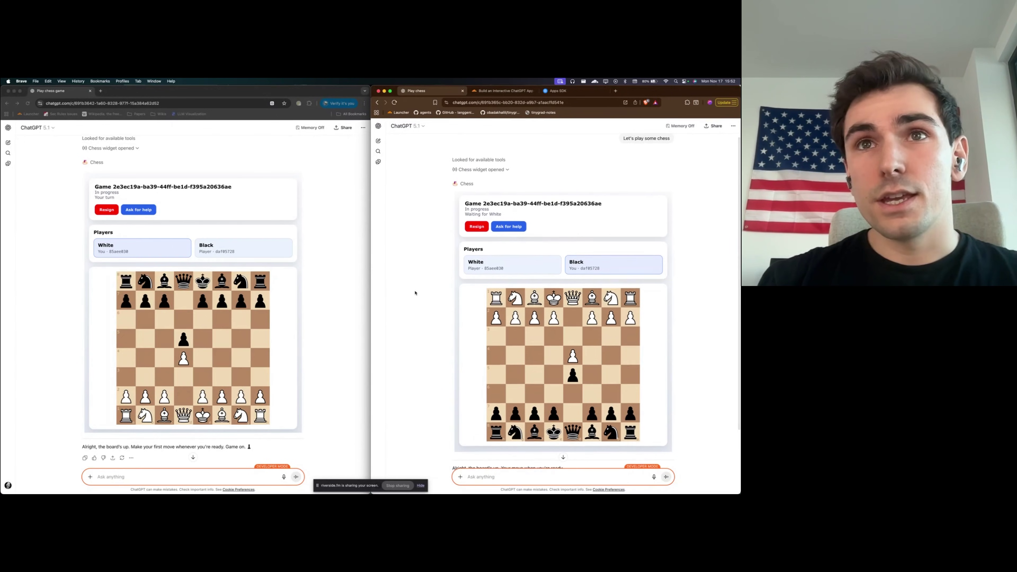
pyautogui.scroll(-1, 413, 296)
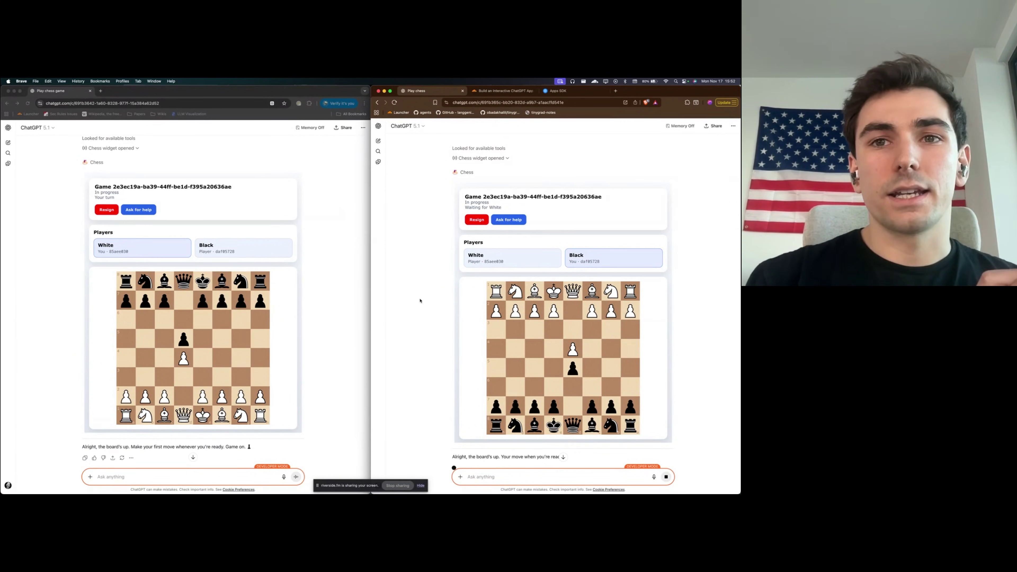
pyautogui.scroll(-2, 420, 299)
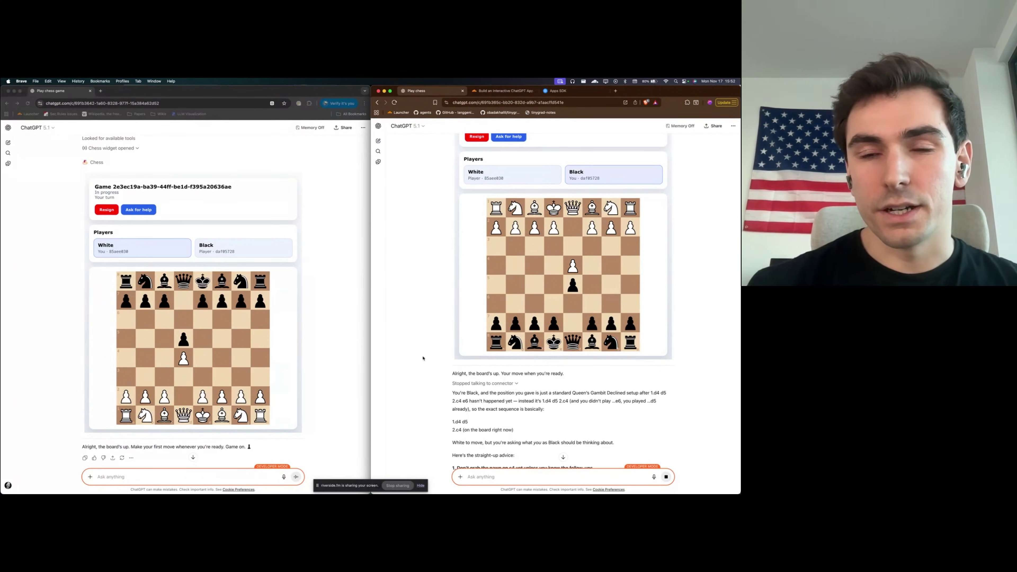
pyautogui.scroll(2, 431, 347)
pyautogui.scroll(-2, 424, 360)
pyautogui.scroll(2, 421, 351)
pyautogui.scroll(3, 420, 345)
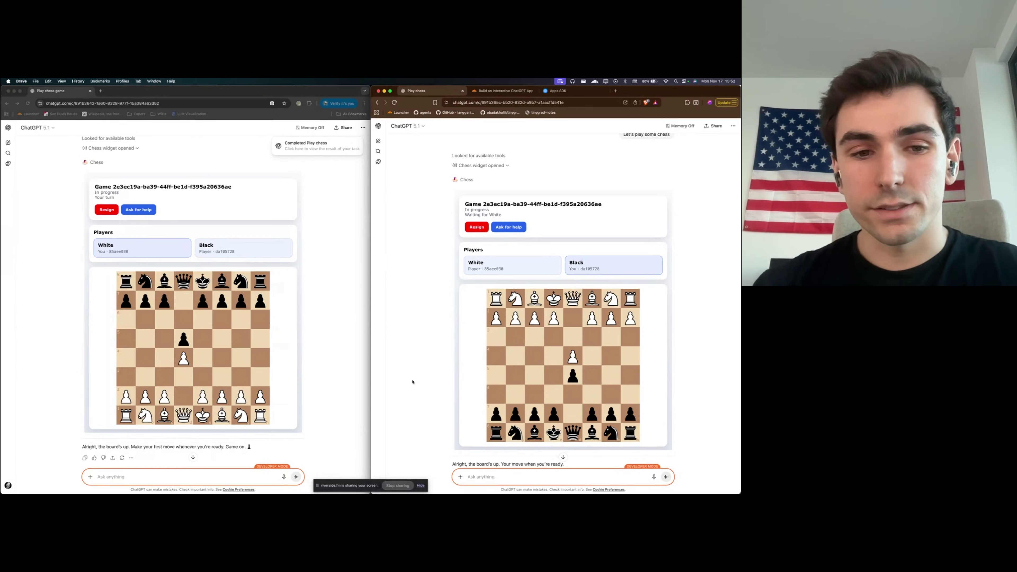
pyautogui.click(343, 329)
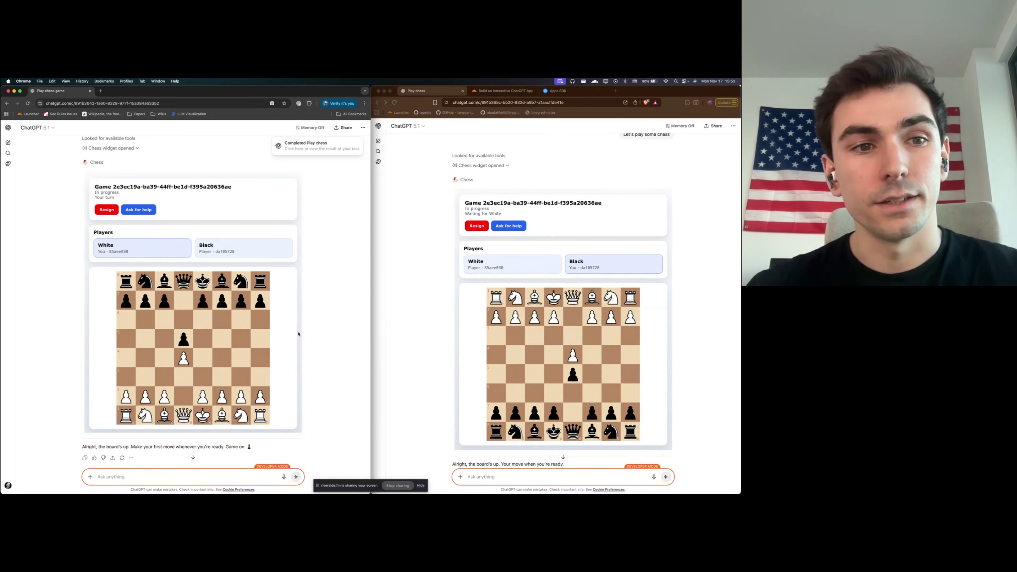
# Follow the guide's full-example 'here' link to the chess-app folder in cloudflare/agents on GitHub
pyautogui.click(502, 90)
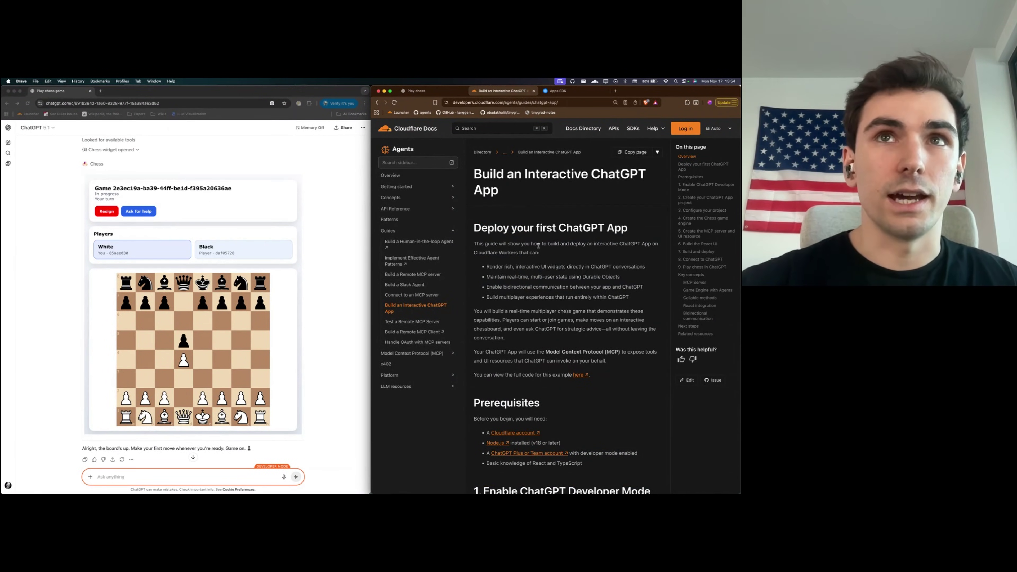
pyautogui.scroll(-10, 551, 286)
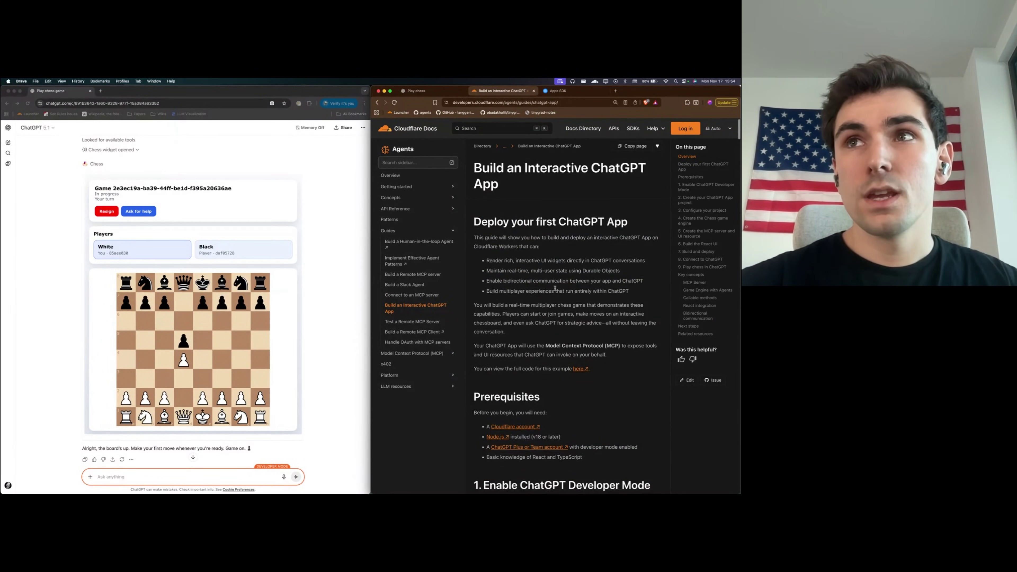
pyautogui.scroll(-20, 550, 285)
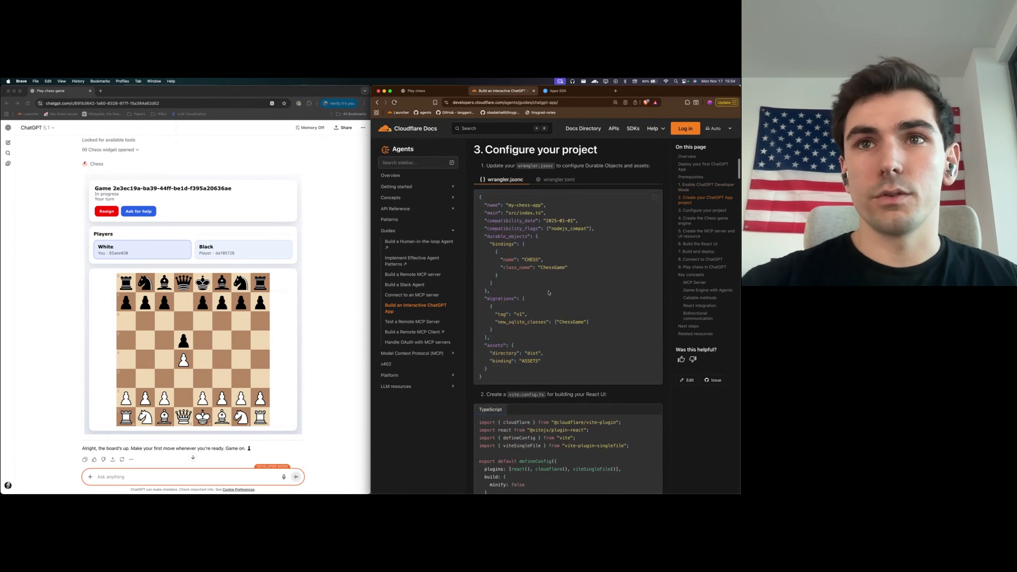
pyautogui.scroll(20, 549, 293)
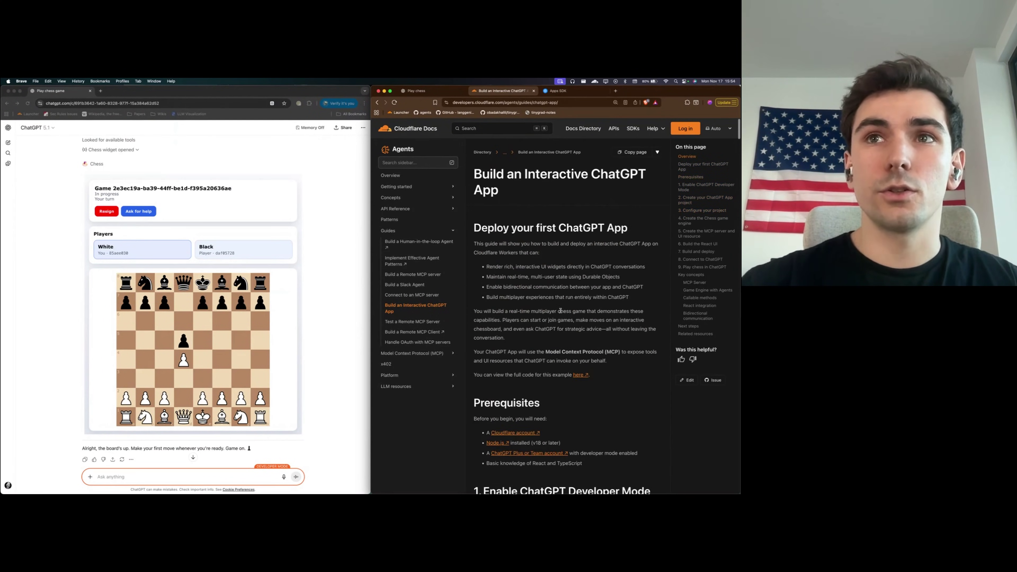
pyautogui.moveTo(474, 375); pyautogui.dragTo(596, 378)
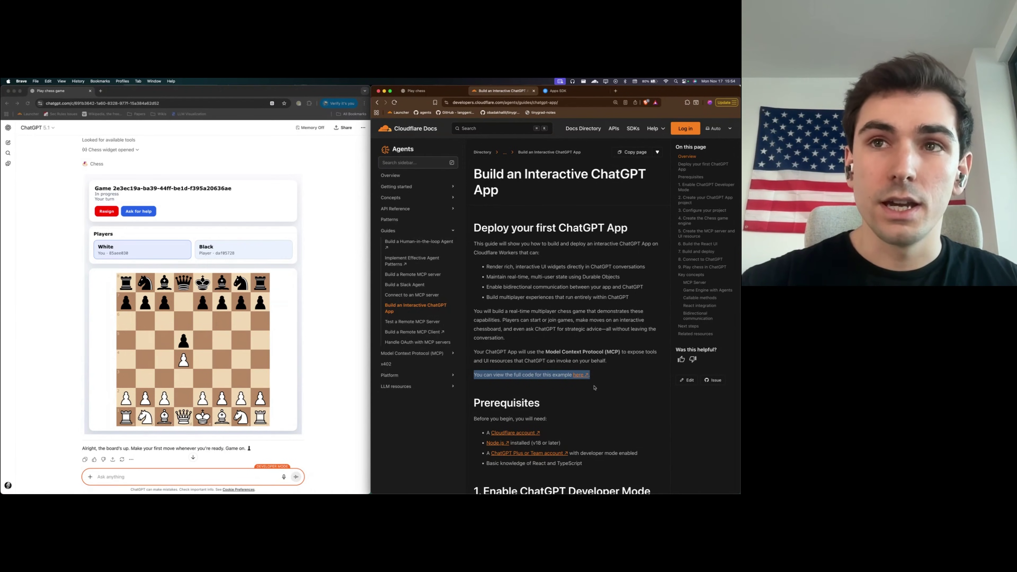
pyautogui.keyDown('super'); pyautogui.click(578, 375); pyautogui.keyUp('super')
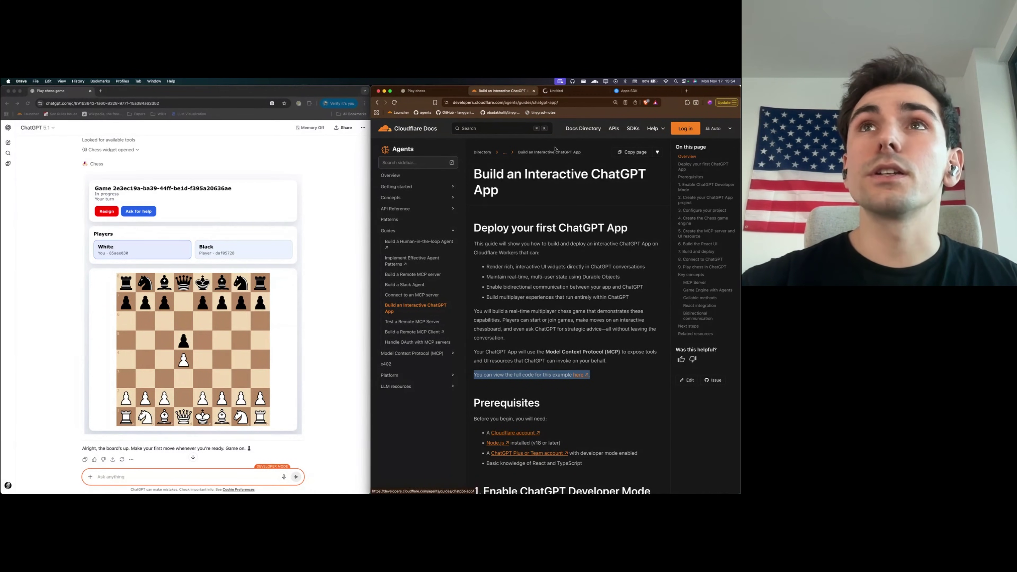
pyautogui.click(558, 95)
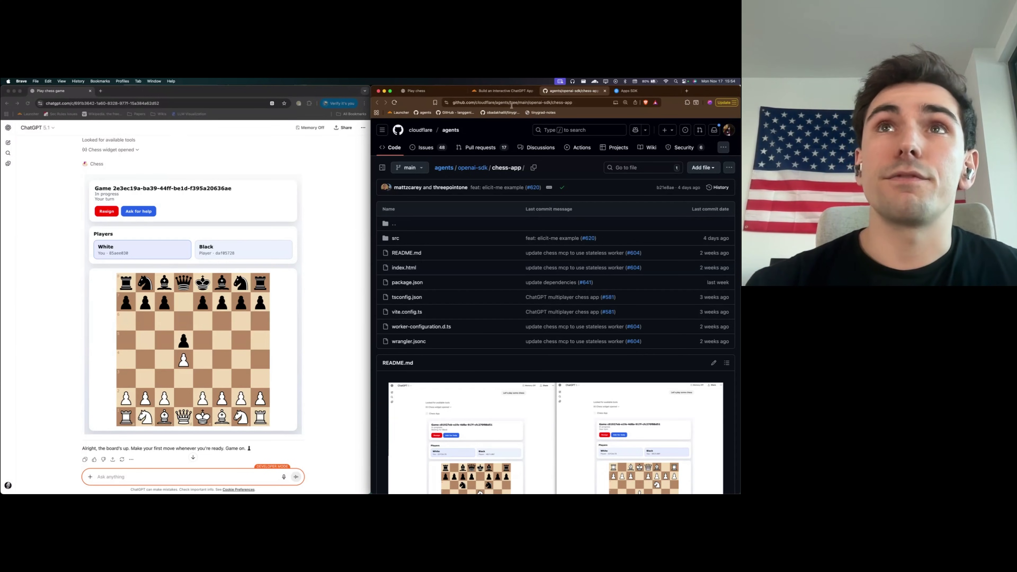
# Leave GitHub via the Cloudflare Docs tab and return to the Black player's Play chess chat
pyautogui.click(502, 90)
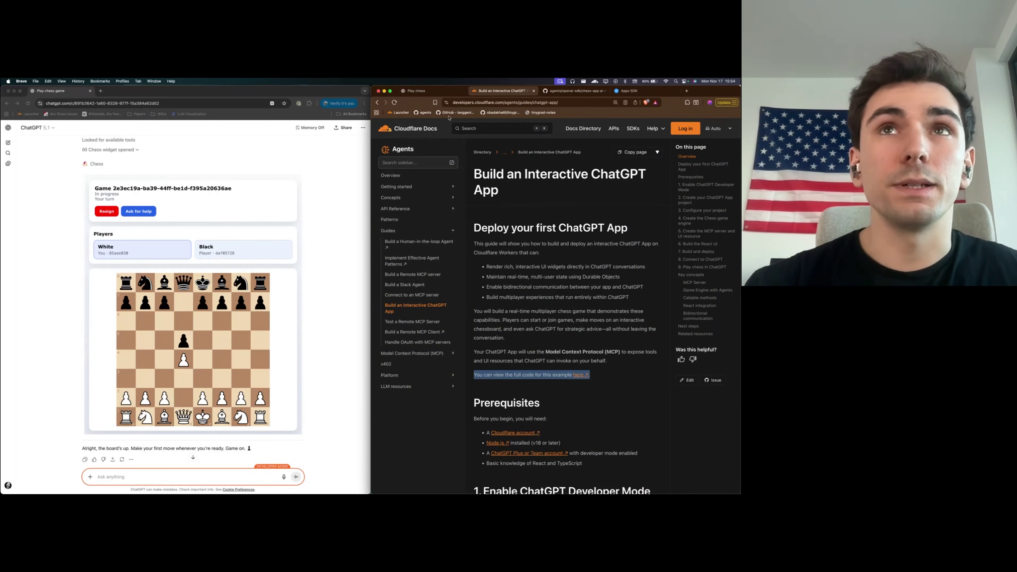
pyautogui.click(433, 93)
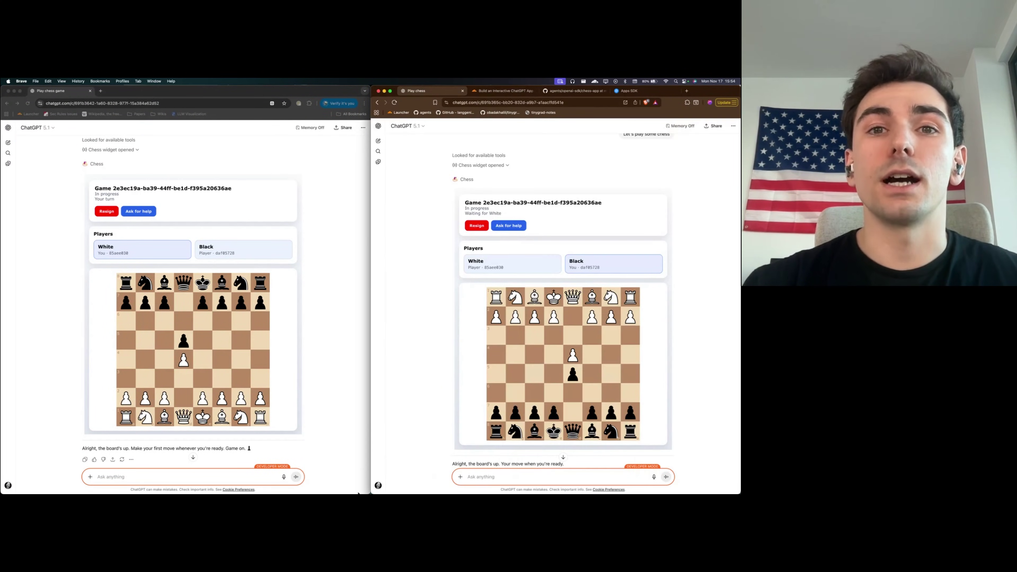